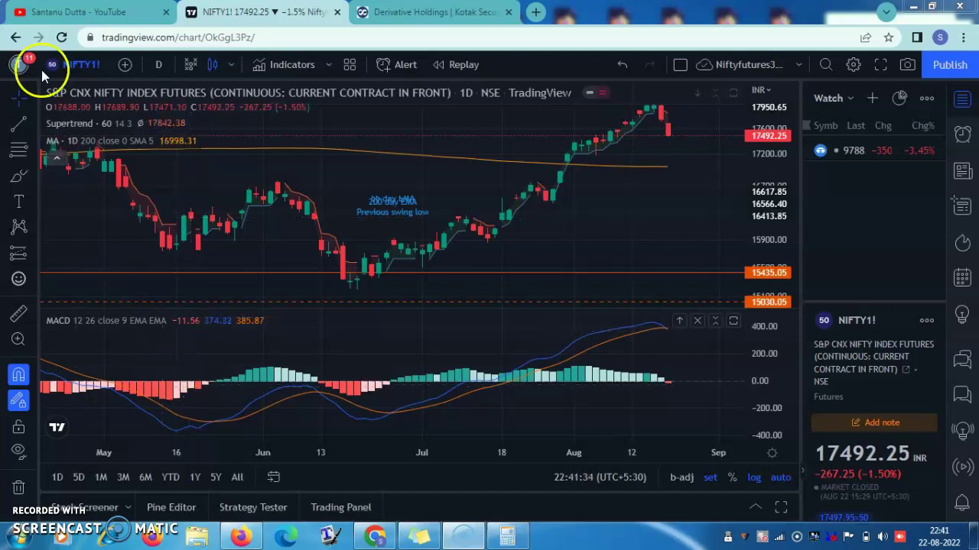
Glance at the YouTube channel page, then return to the NIFTY futures chart
left_click(77, 12)
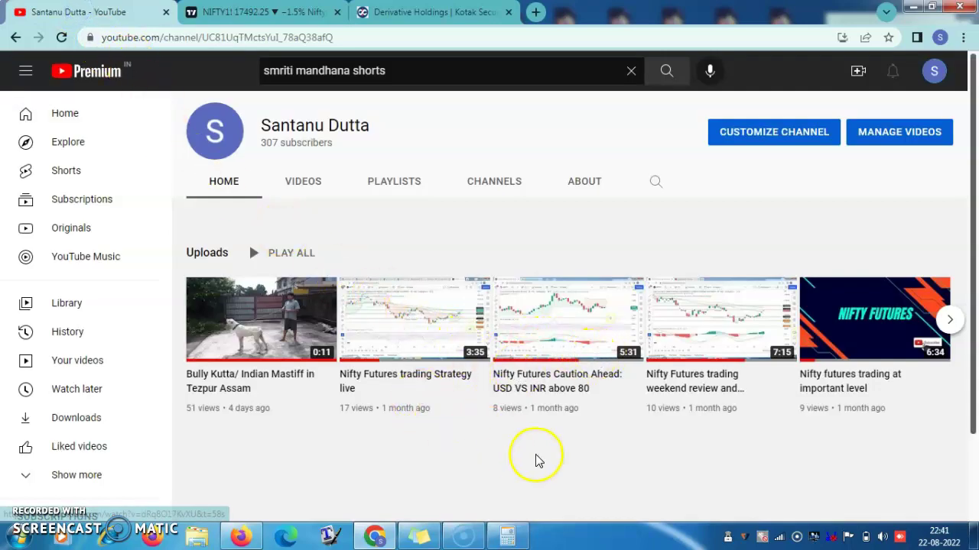
scroll(535, 462, "down", 2)
scroll(533, 468, "up", 1)
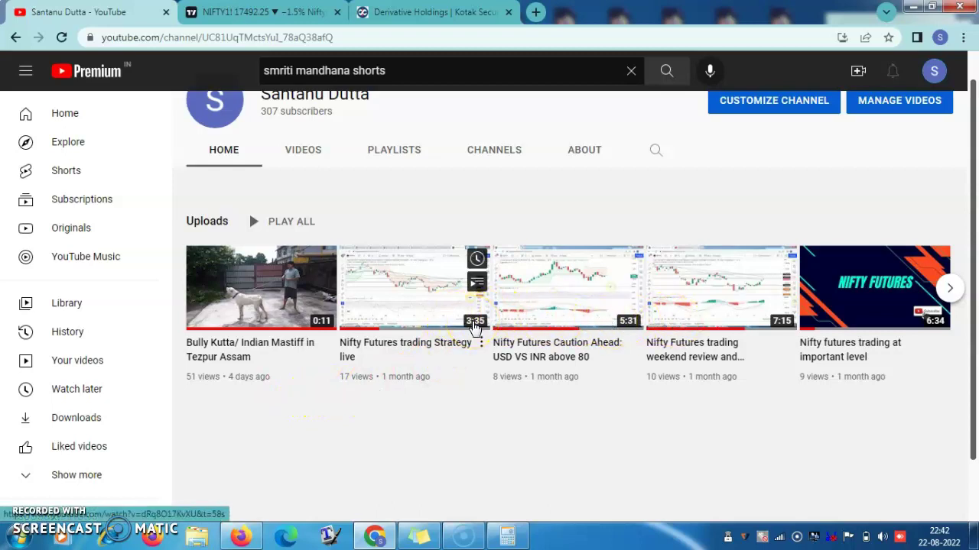
left_click(233, 13)
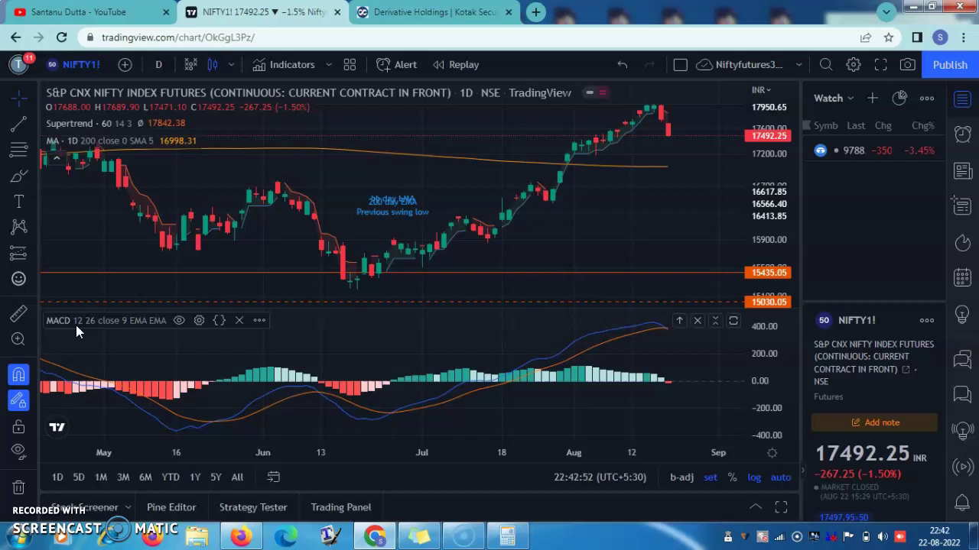
Read MACD values for early August, 12 Aug, and late June (23, 27, 28 Jun), plus the 18 Aug candle price
left_click(597, 343)
left_click(629, 328)
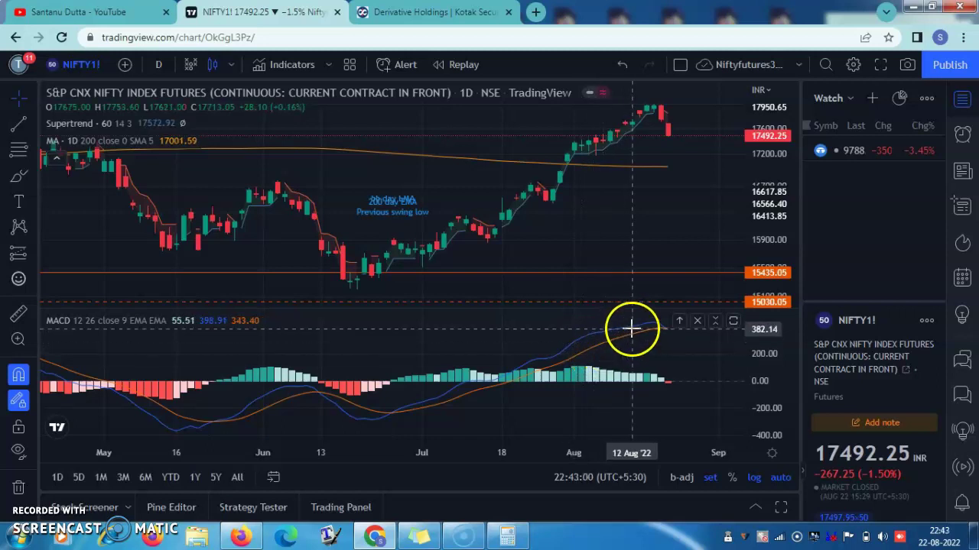
left_click(369, 419)
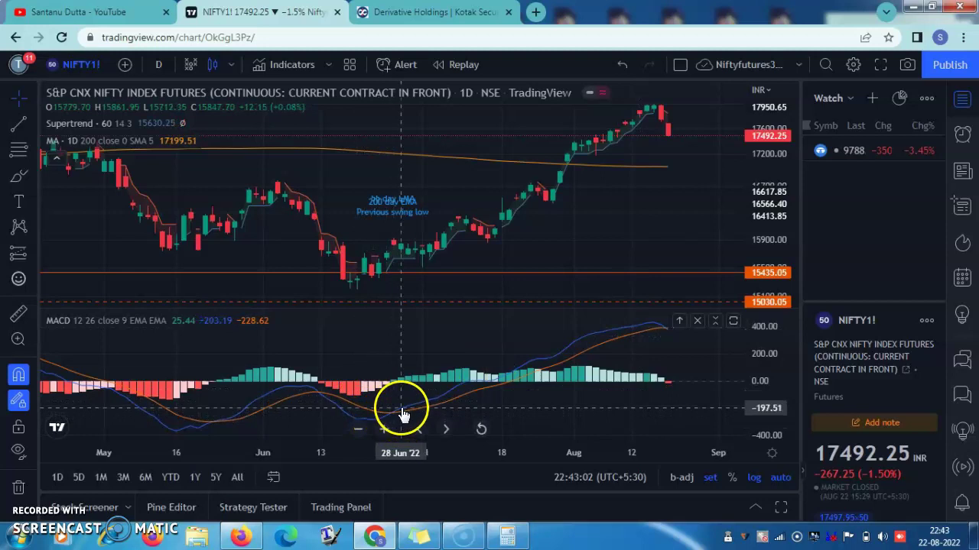
left_click(387, 413)
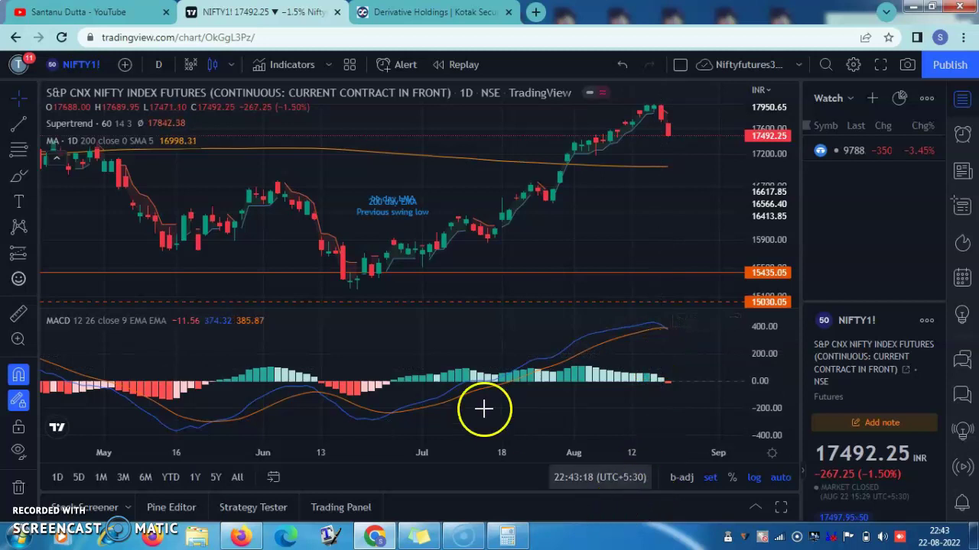
left_click(378, 418)
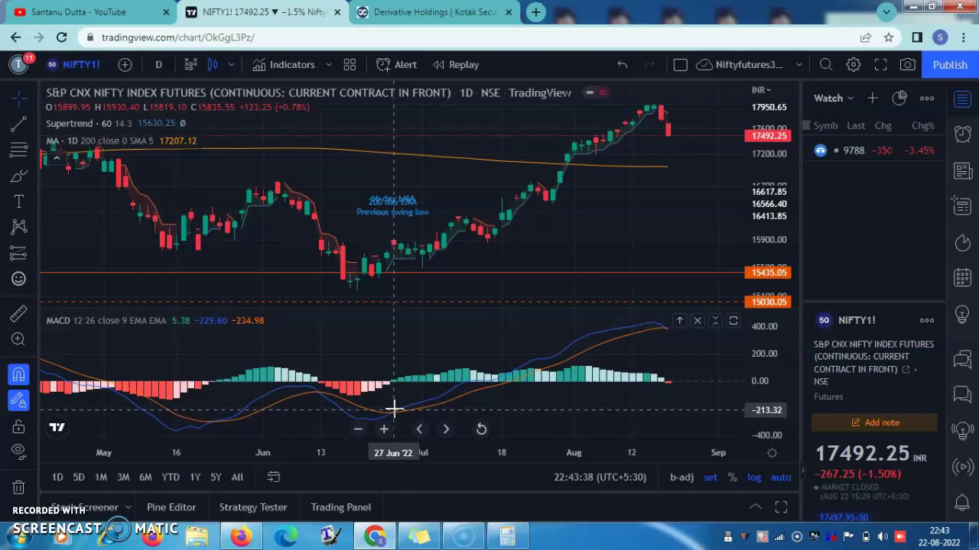
left_click(465, 395)
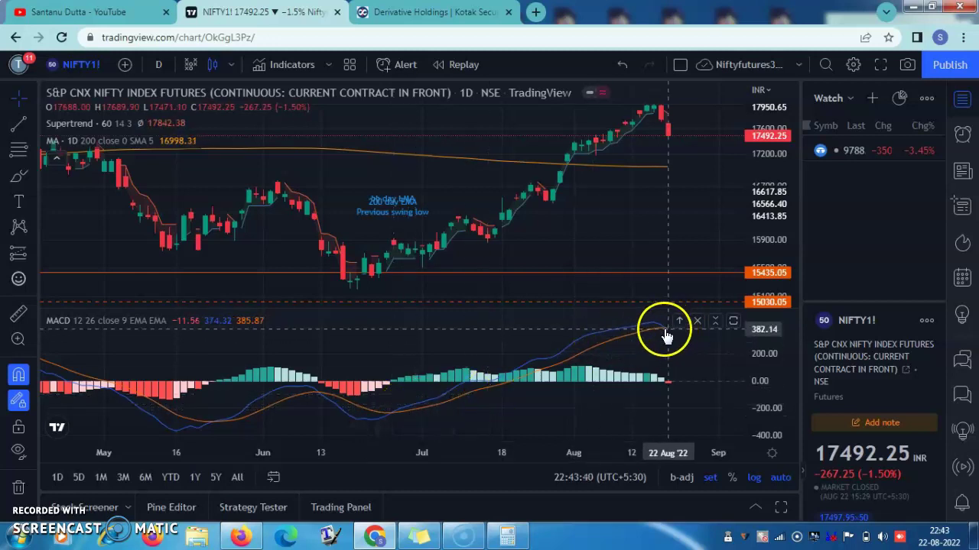
left_click(656, 119)
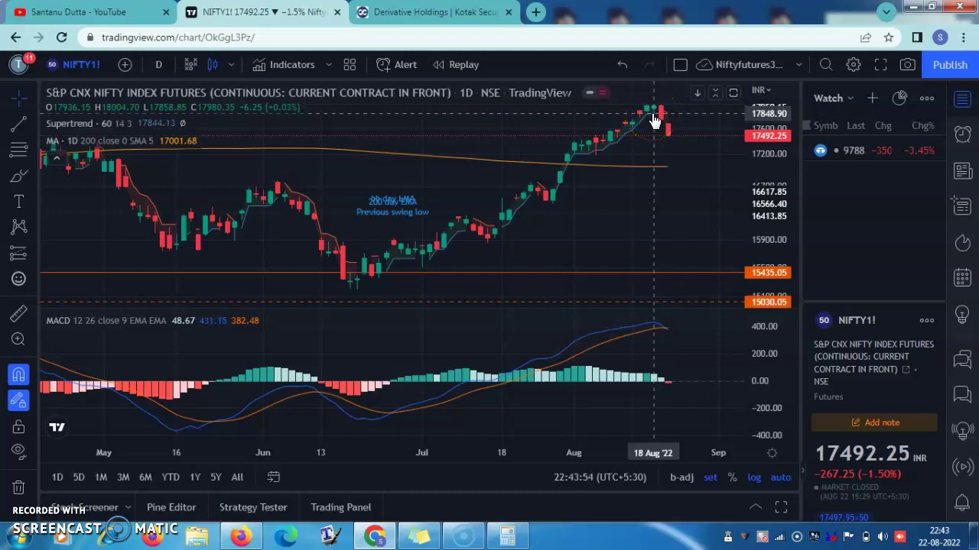
left_click(563, 306)
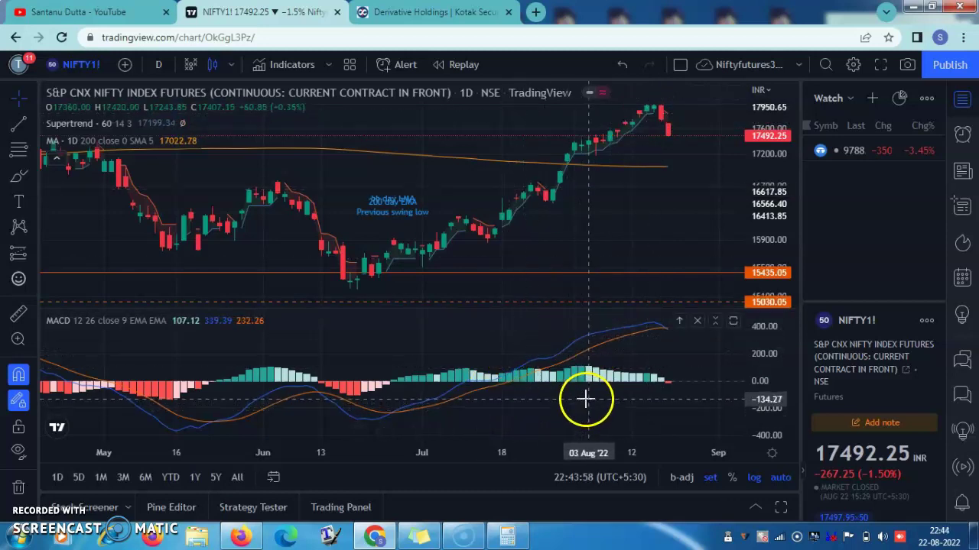
Select and then deselect the 15435 horizontal support line
left_click(667, 273)
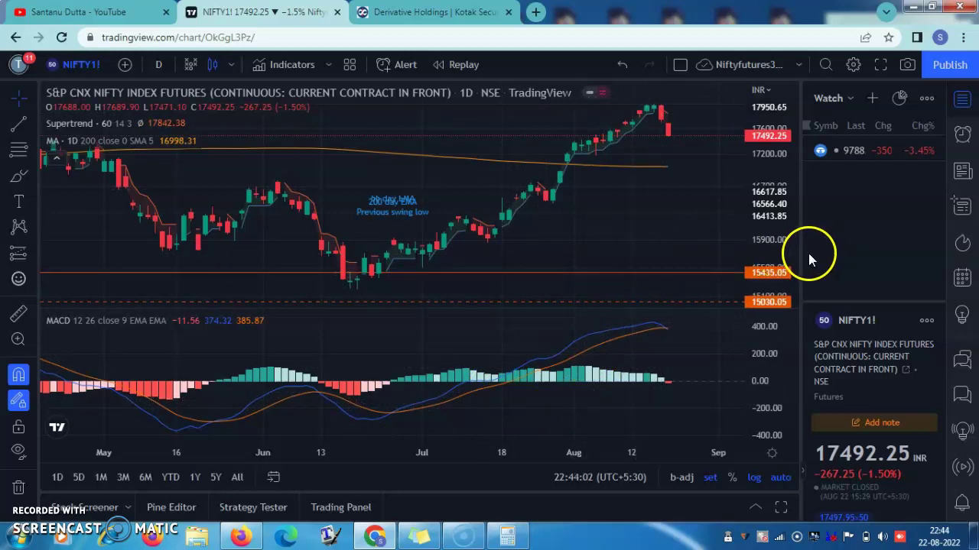
left_click(742, 272)
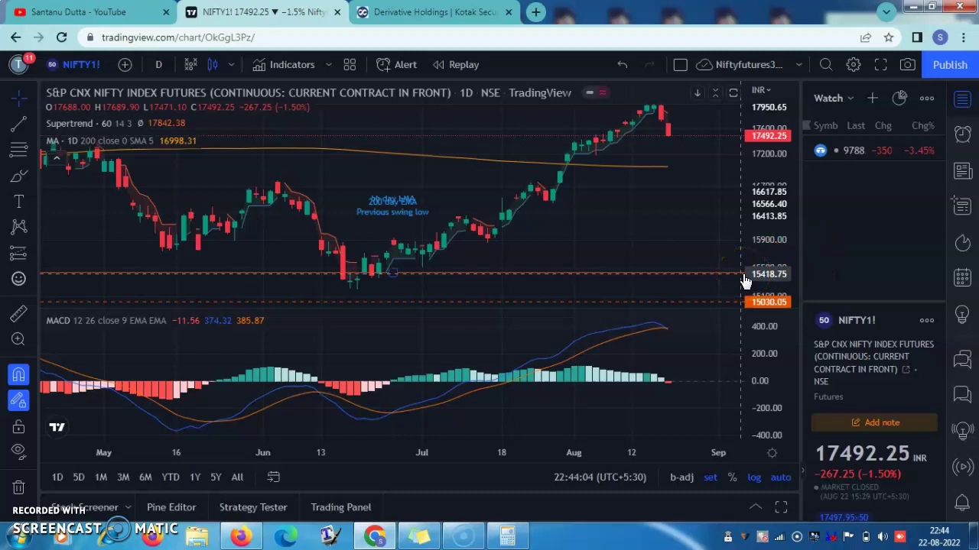
left_click(637, 245)
left_click(691, 227)
left_click(315, 182)
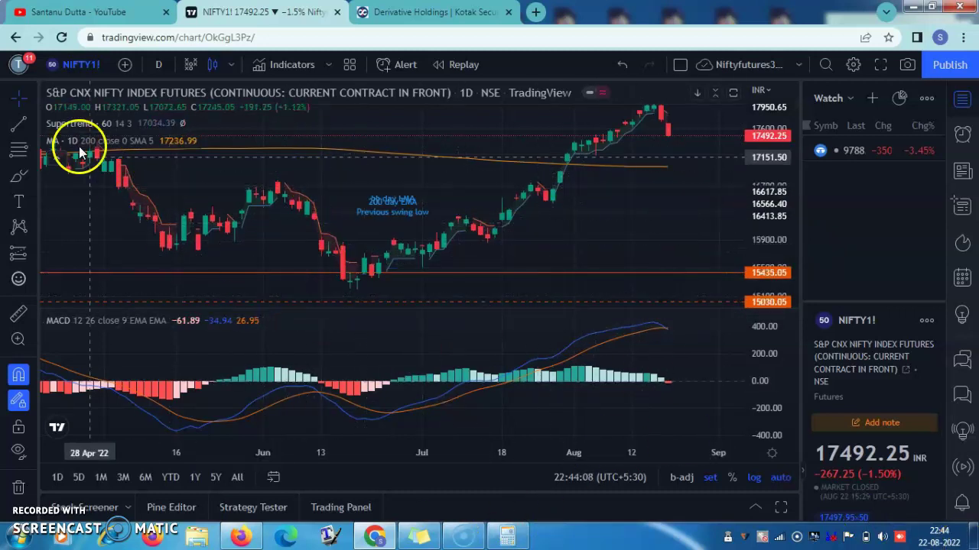
Check the Supertrend settings without changing them, then read the 19 Aug candle's price
mouse_move(67, 125)
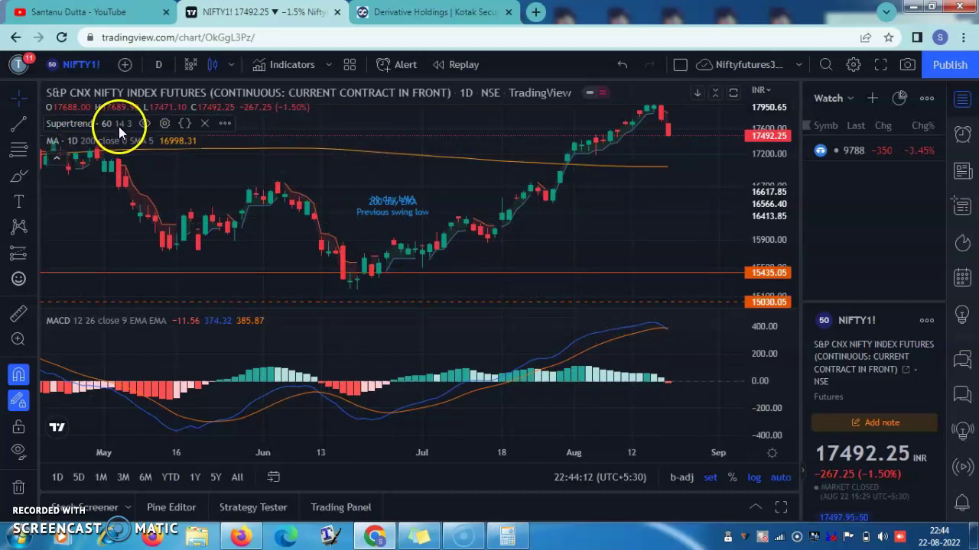
left_click(165, 124)
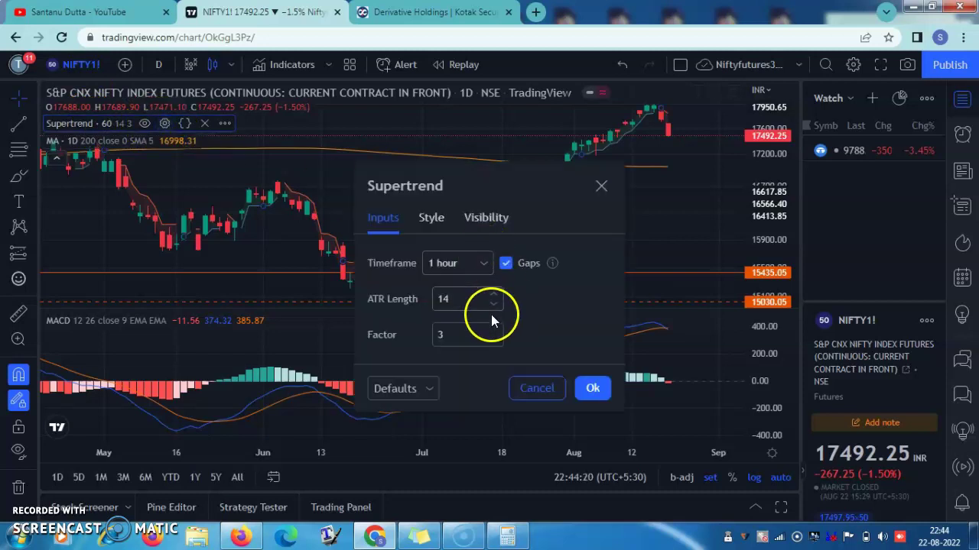
left_click(601, 188)
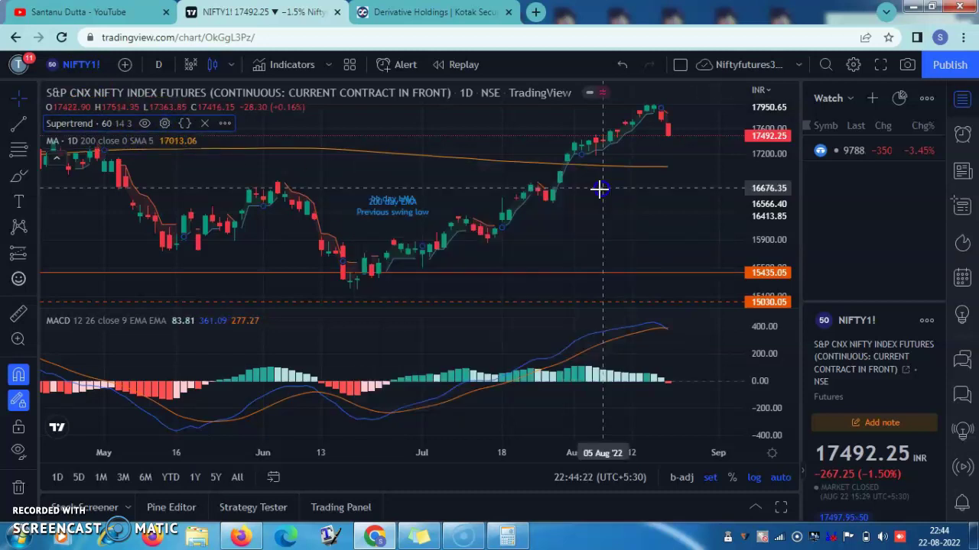
mouse_move(925, 539)
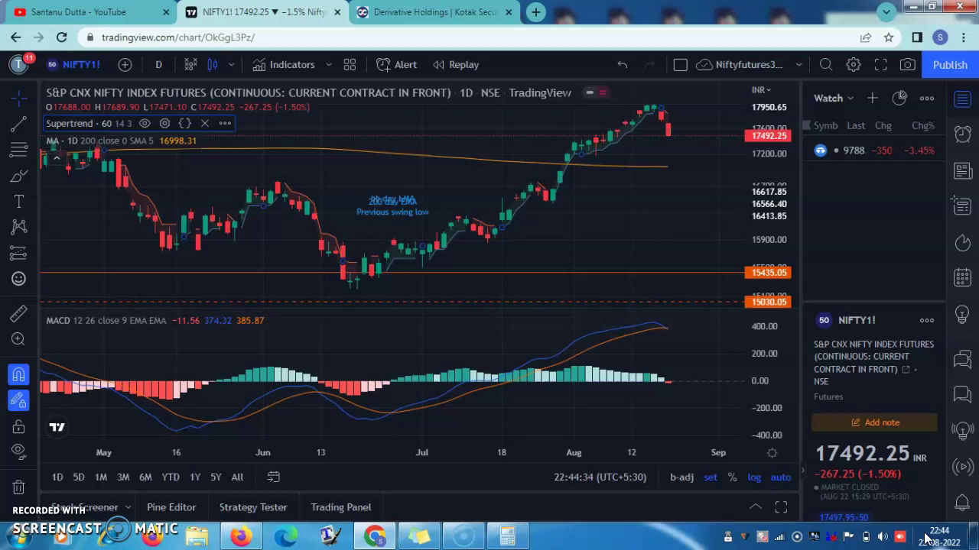
left_click(661, 116)
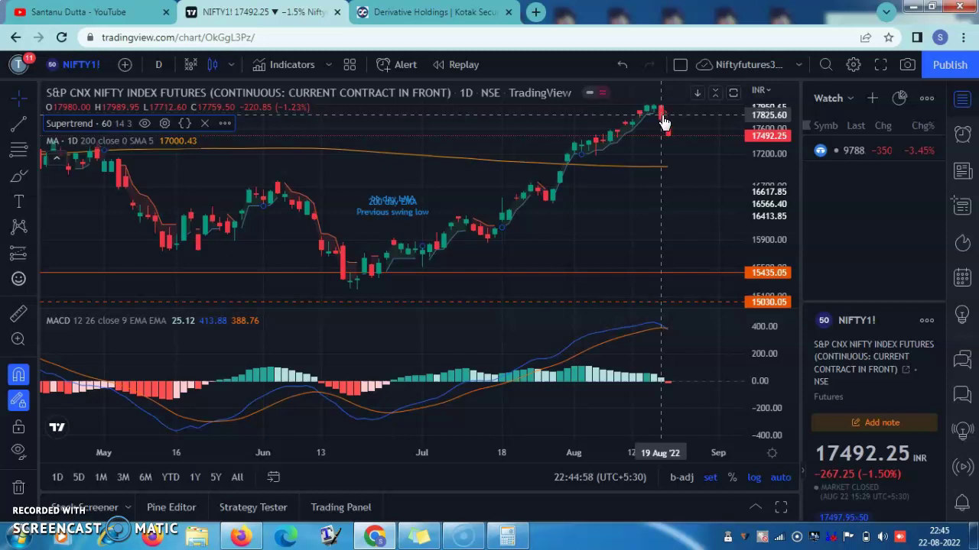
Bring up the Kotak derivative holdings with -8,89,912.00 total investment and the NIFTY 29SEP22 futures position
left_click(453, 16)
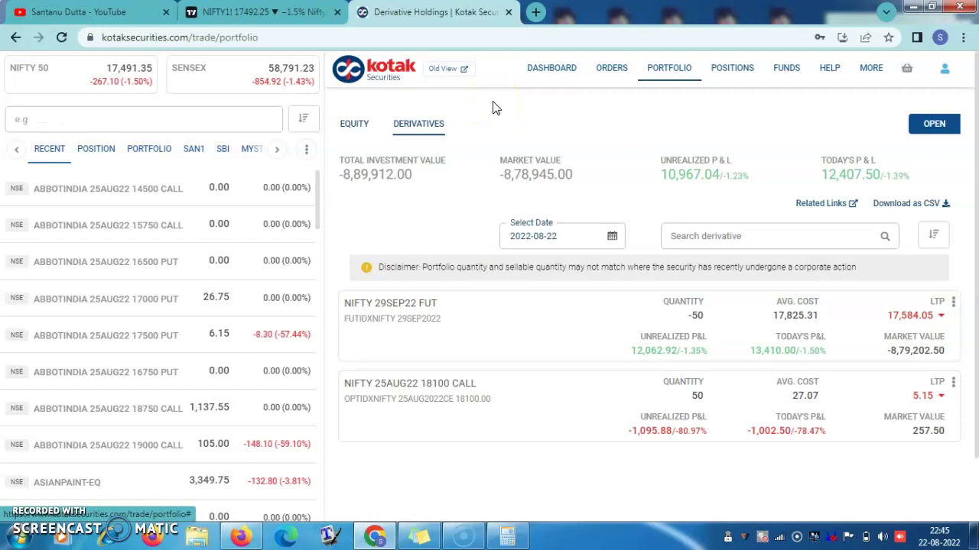
left_click(243, 11)
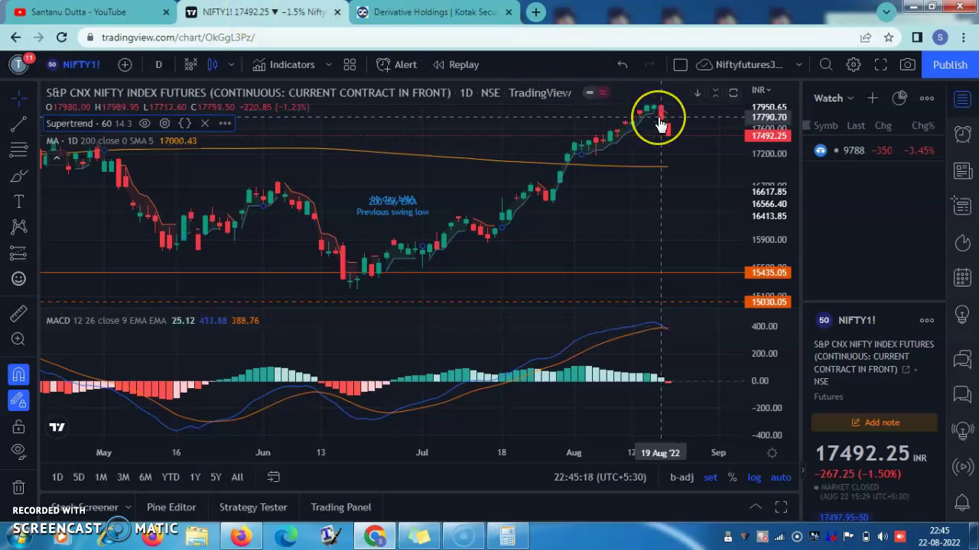
left_click(459, 11)
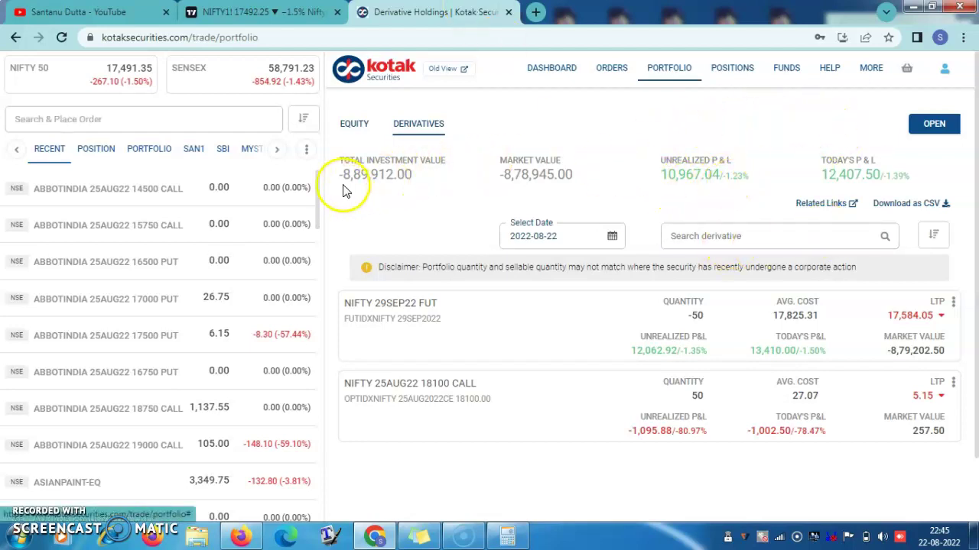
left_click(16, 539)
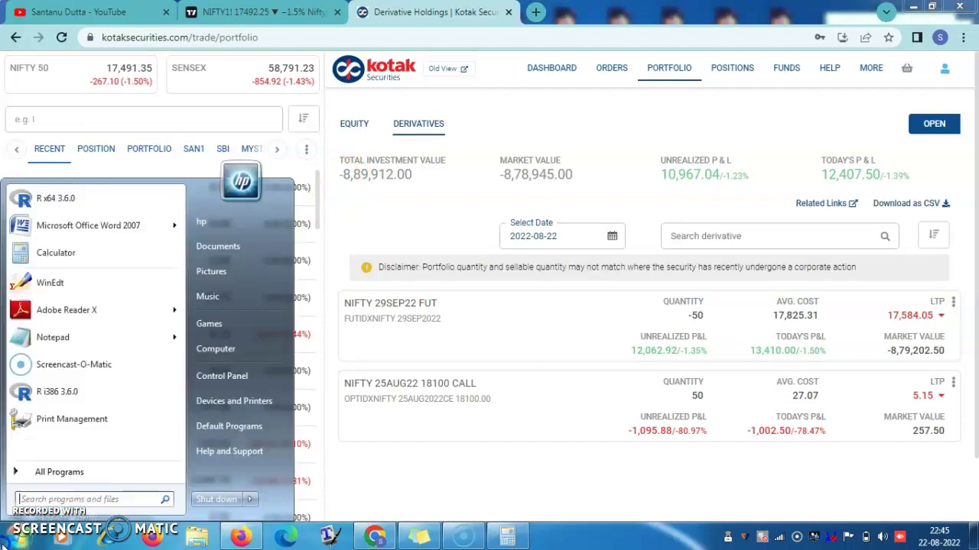
Compute 889912 ÷ 50 = 17798.24 in Calculator, then go back to the NIFTY1! chart
left_click(29, 249)
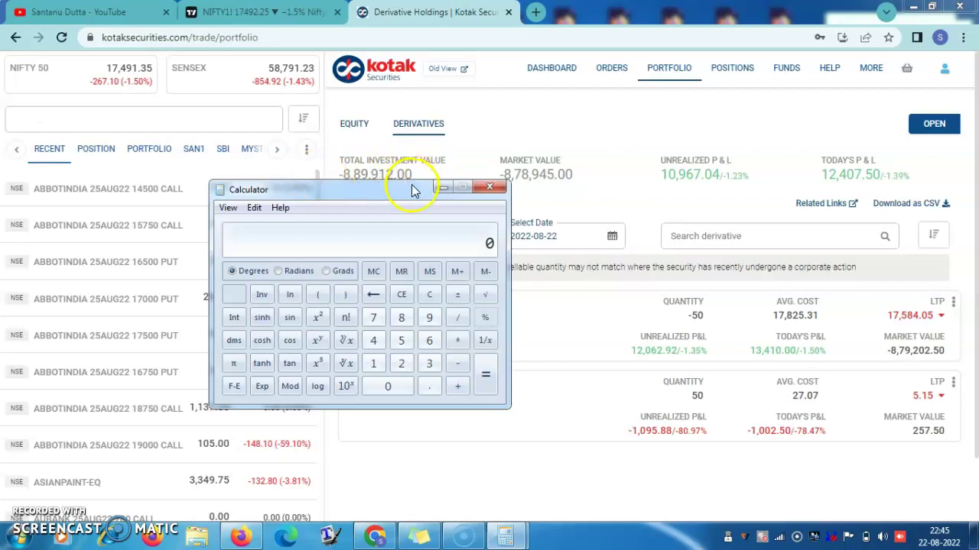
left_click(402, 319)
left_click(403, 319)
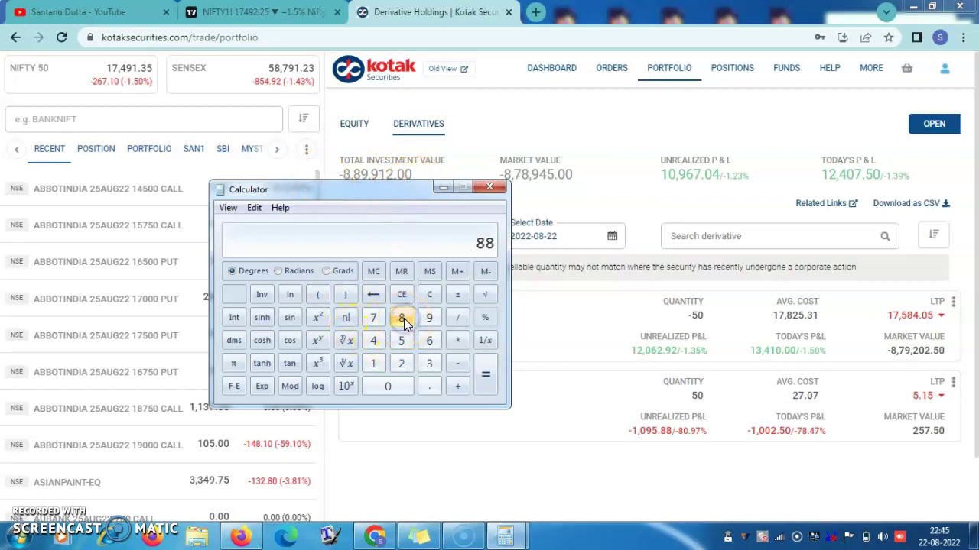
left_click(429, 319)
left_click(429, 319)
left_click(373, 364)
left_click(402, 364)
left_click(458, 317)
left_click(401, 340)
left_click(390, 384)
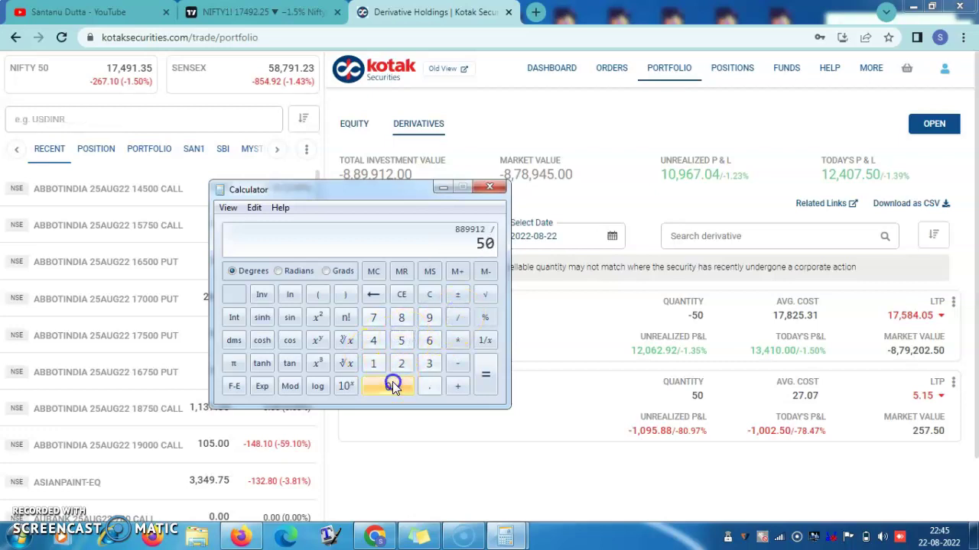
left_click(484, 375)
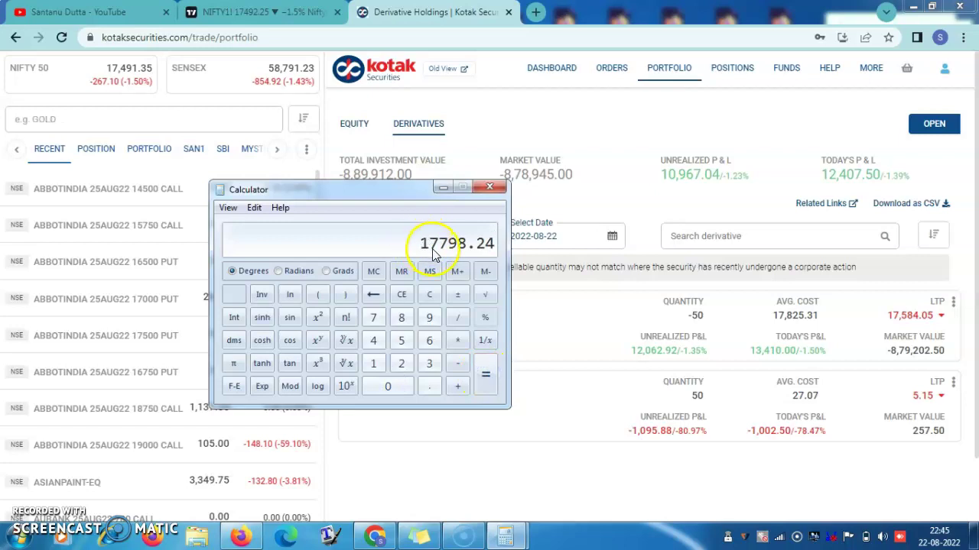
left_click(444, 187)
left_click(237, 13)
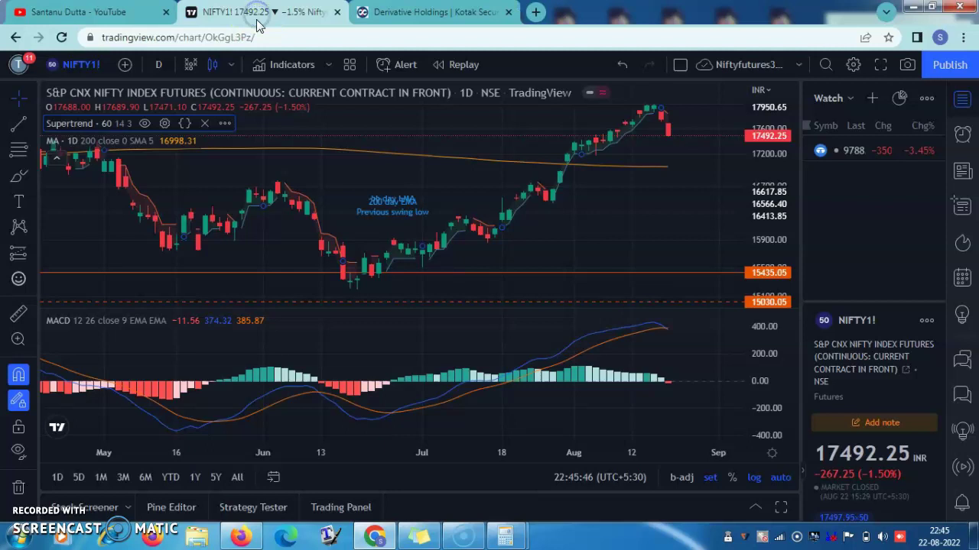
Zoom the NIFTY1! daily chart in on the mid-June to August candles
scroll(538, 124, "up", 4)
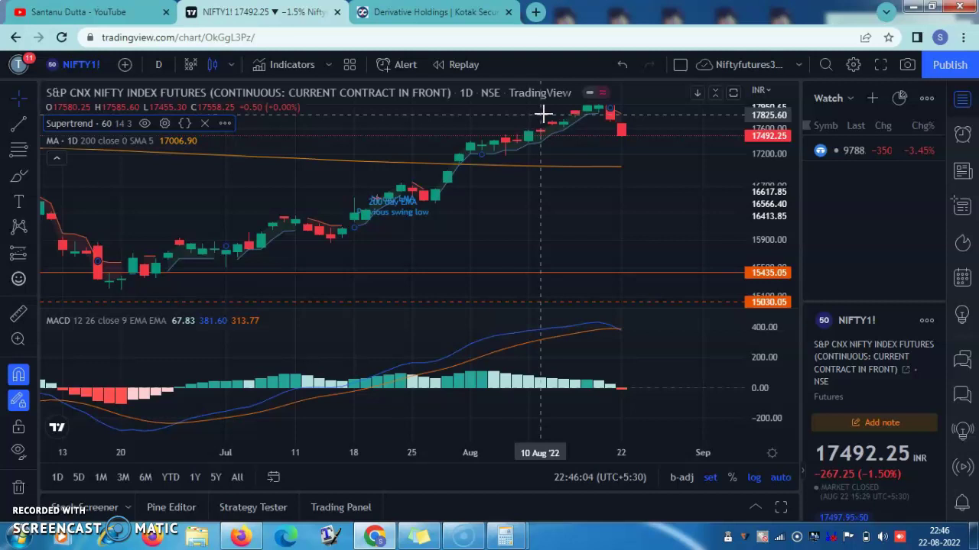
left_click(604, 118)
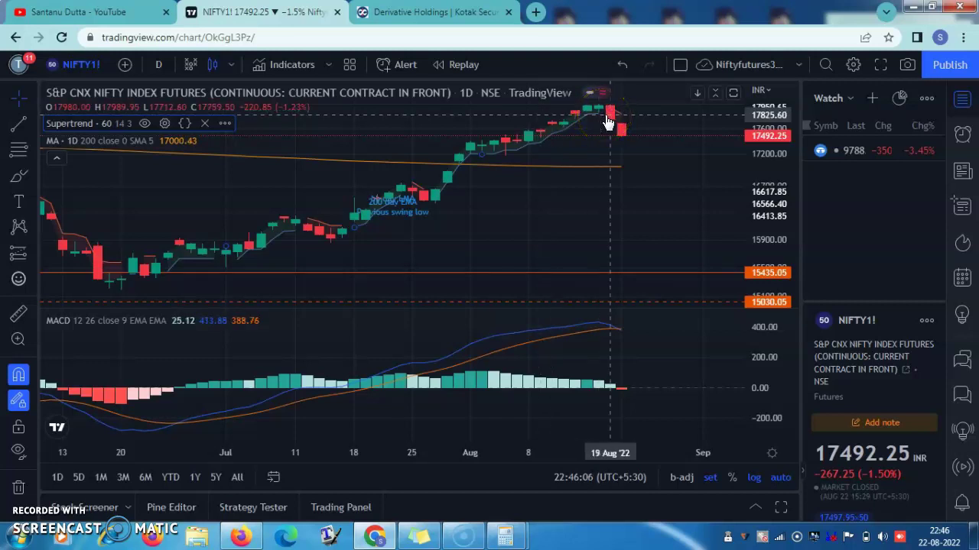
left_click(618, 131)
left_click(625, 131)
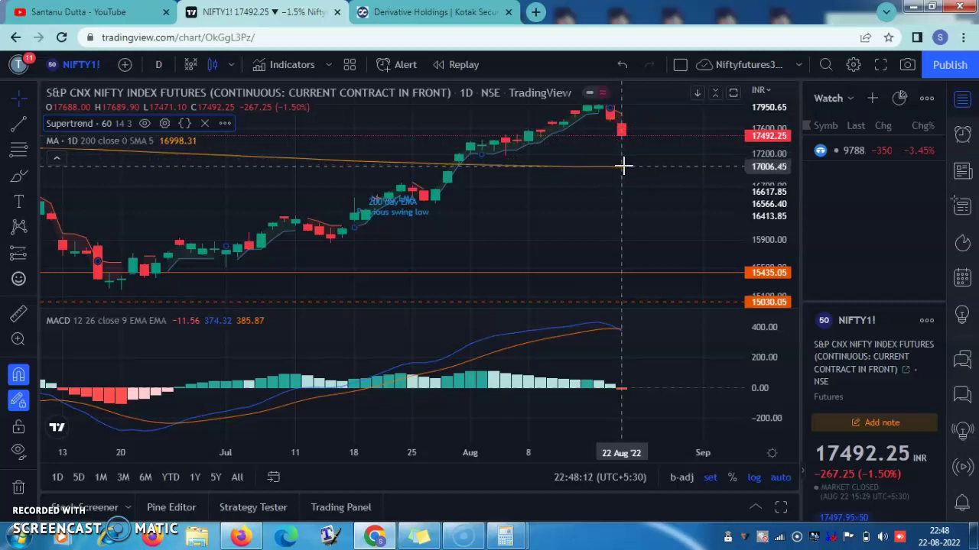
left_click(636, 156)
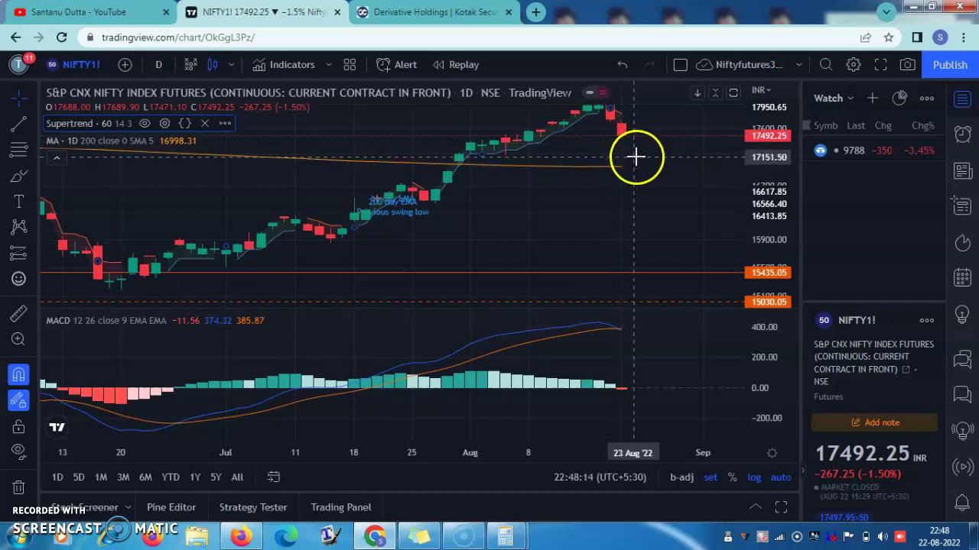
left_click(616, 156)
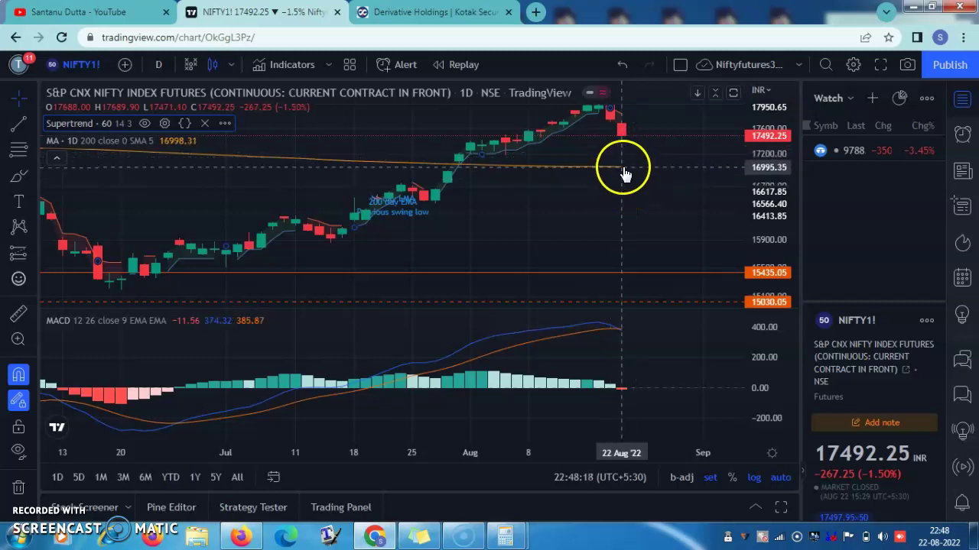
left_click_drag(620, 263, 623, 277)
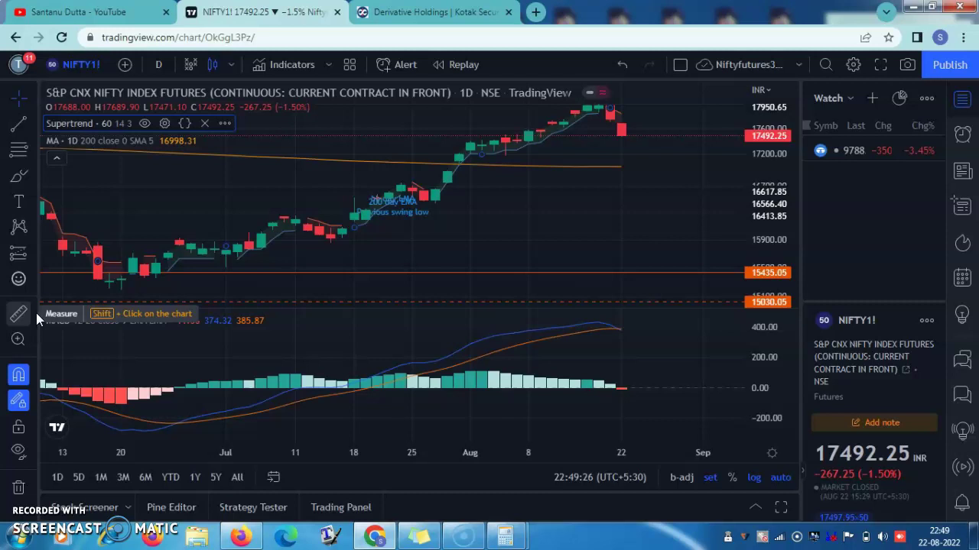
Search 'SGX' in symbol search and load SGX NIFTY 50 INDEX FUTURES (IN1!)
left_click(81, 70)
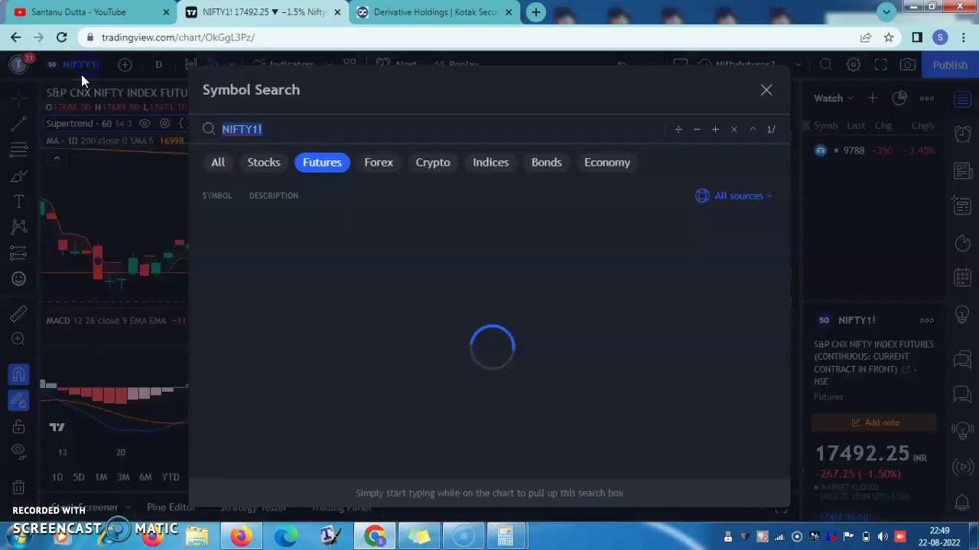
type("SGX")
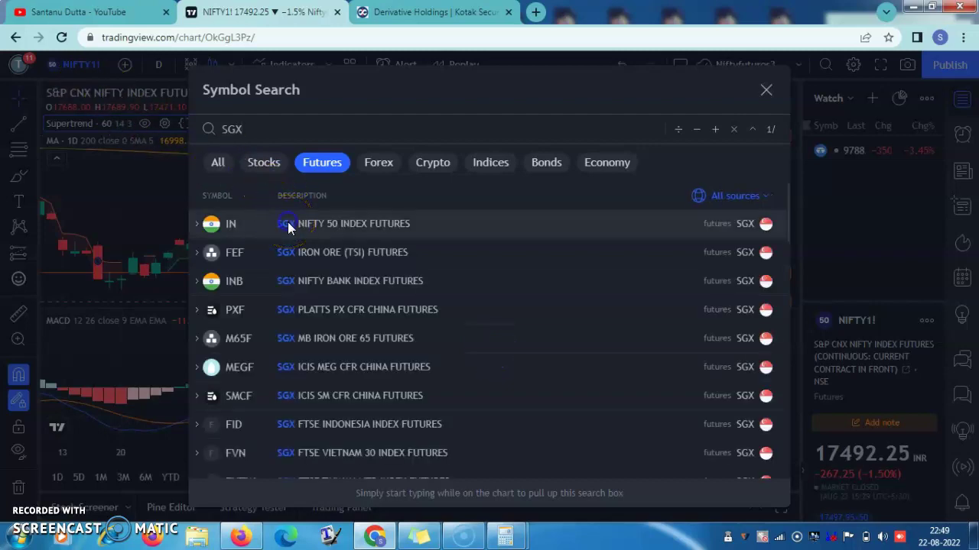
left_click(288, 224)
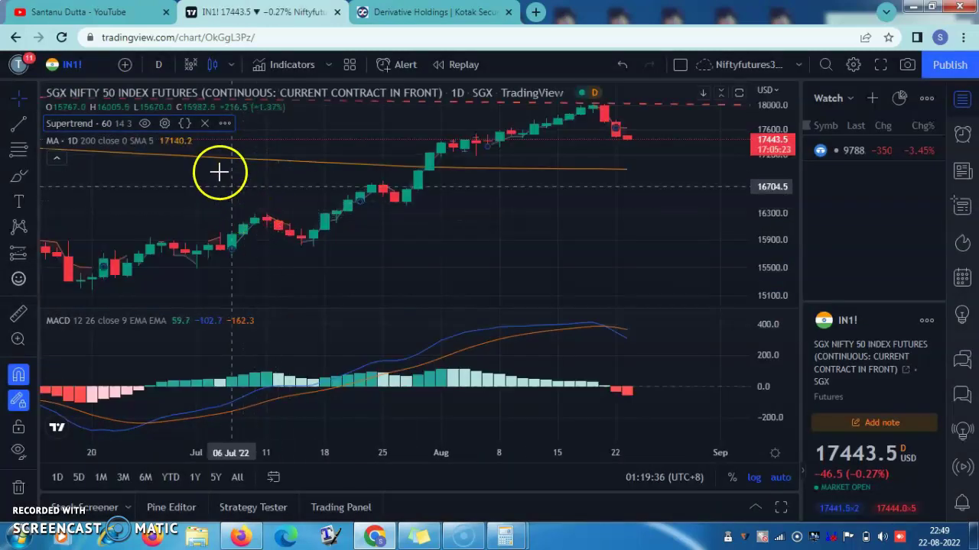
Zoom in on the July–August SGX NIFTY candles and inspect the latest August candle's prices
scroll(262, 295, "up", 3)
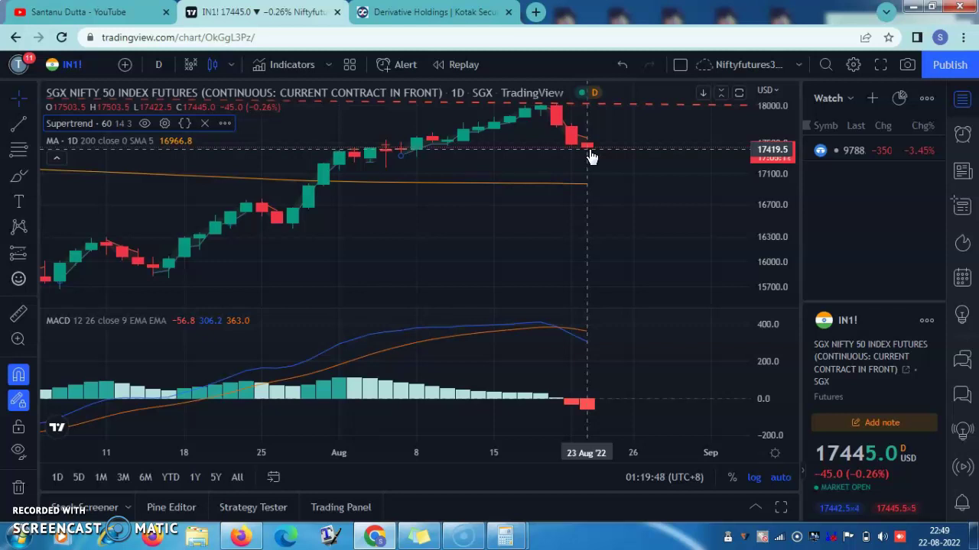
left_click(587, 154)
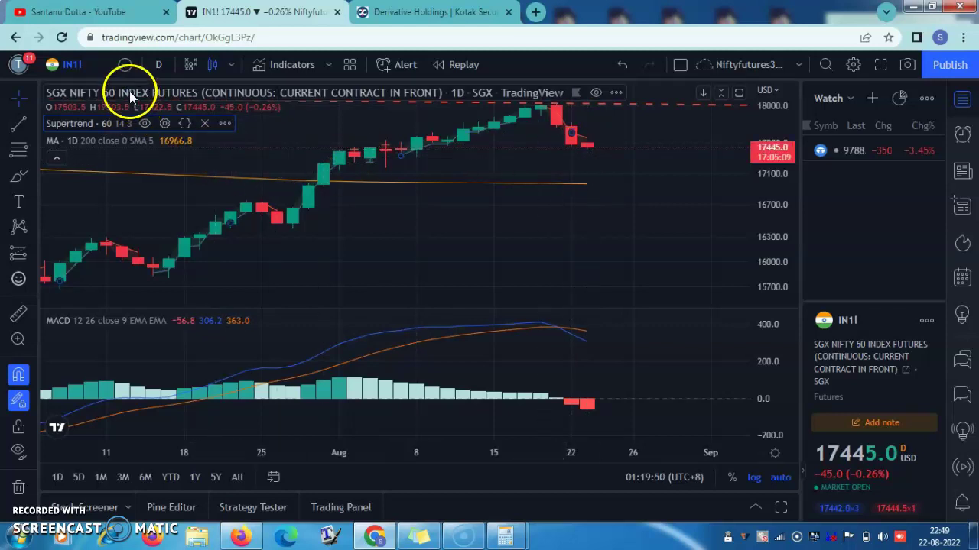